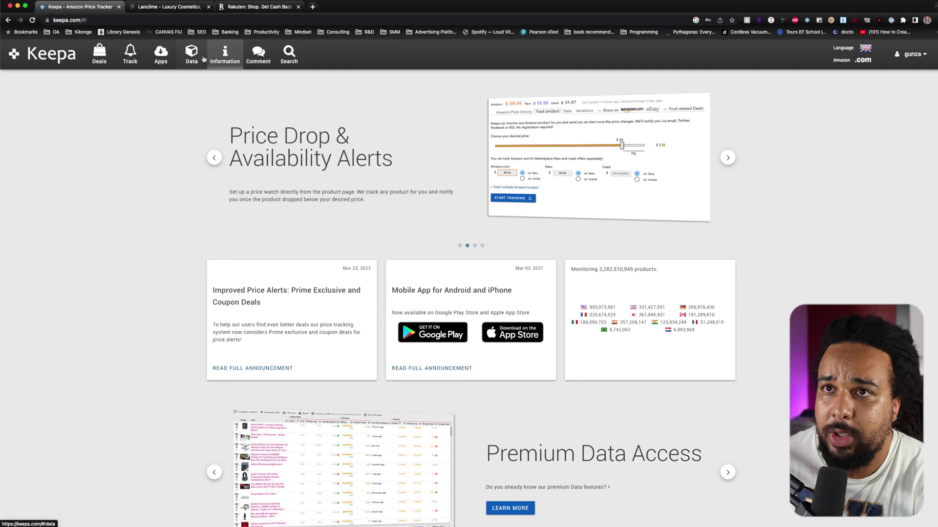
Open Keepa's Product Finder from Data and scroll through every filter section to the additional switches.
left_click(190, 55)
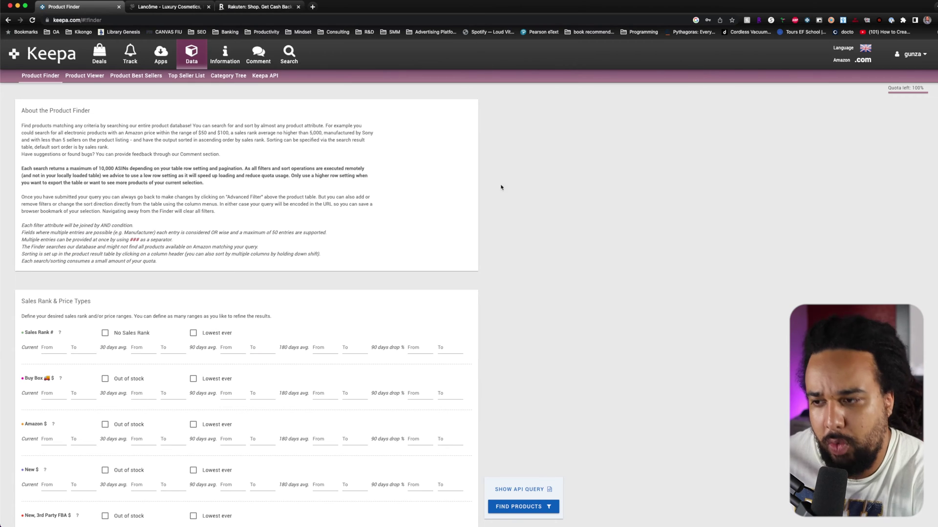
scroll(506, 274, "down", 5)
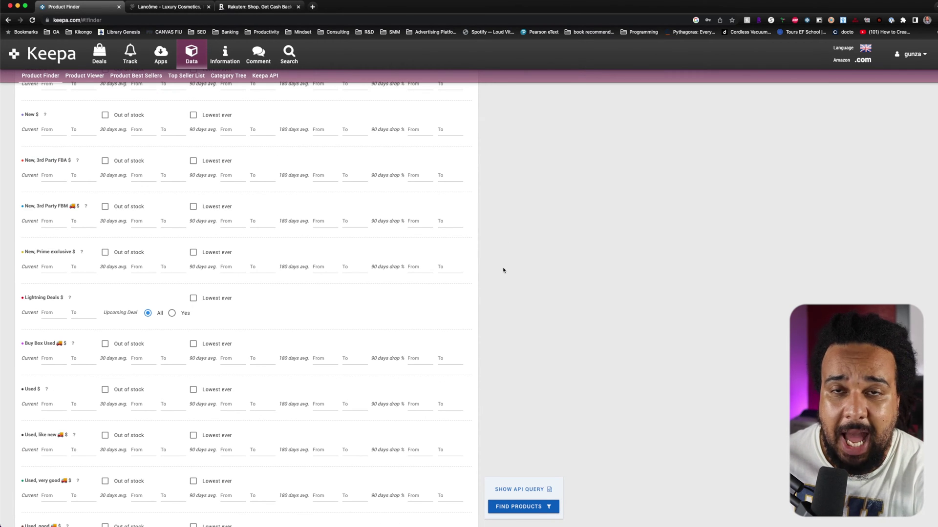
scroll(503, 271, "down", 3)
scroll(506, 273, "down", 3)
scroll(509, 277, "down", 4)
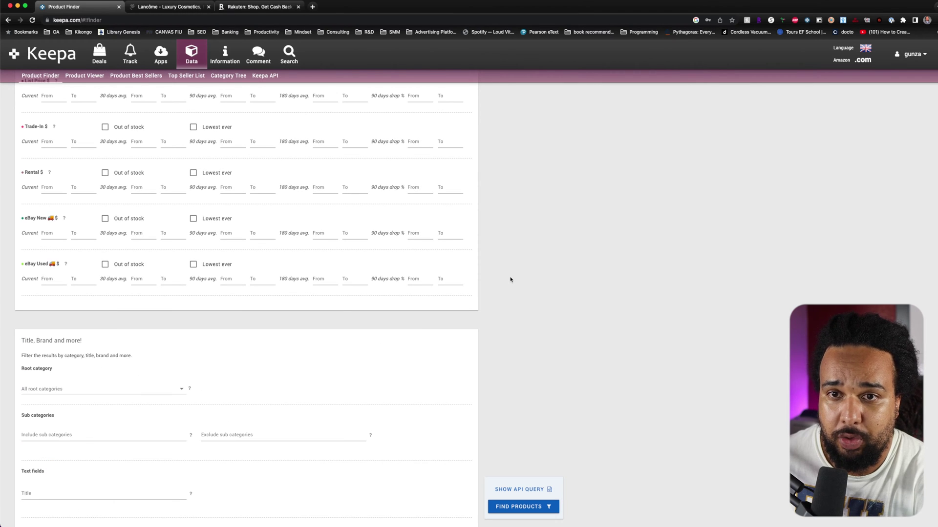
scroll(508, 278, "down", 2)
scroll(506, 277, "down", 4)
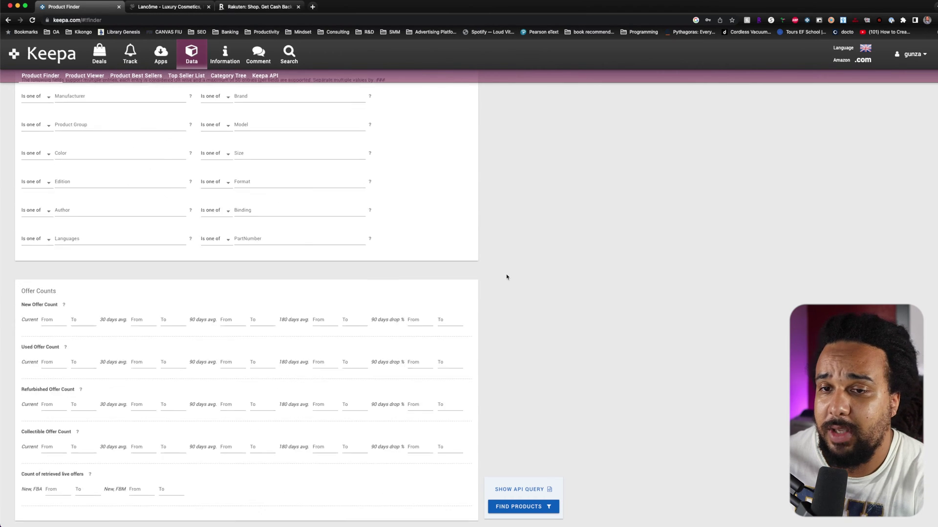
scroll(507, 276, "down", 1)
scroll(504, 275, "down", 3)
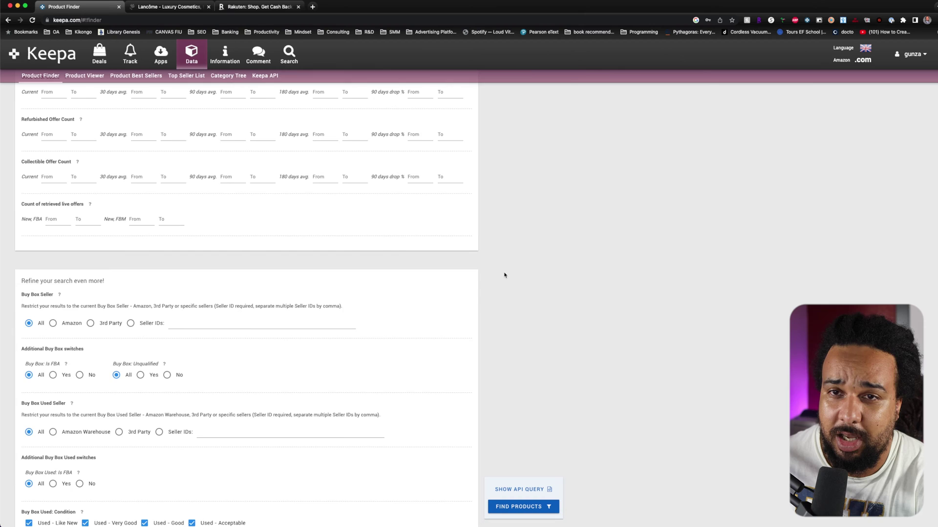
scroll(505, 275, "down", 4)
scroll(504, 275, "down", 4)
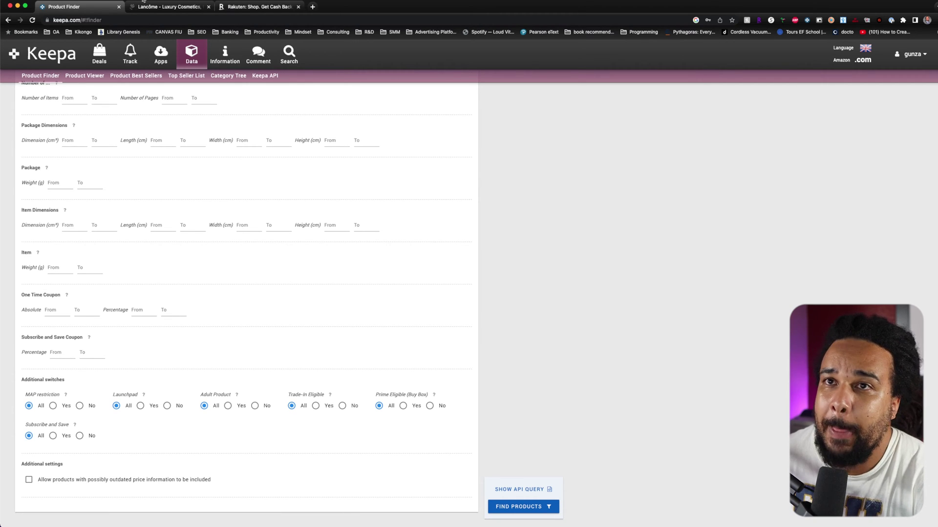
Glance at the Rakuten Health & Beauty deals, then bring up Lancôme's home page.
left_click(251, 7)
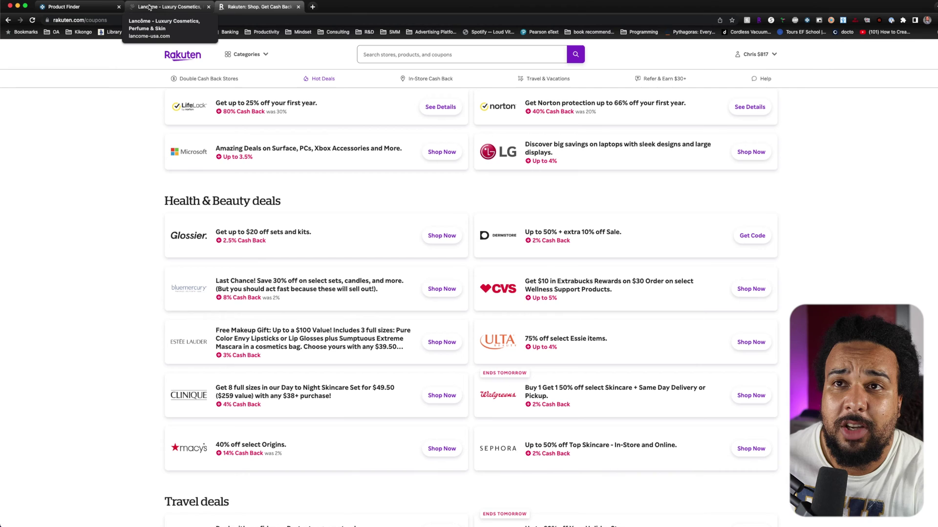
left_click(150, 7)
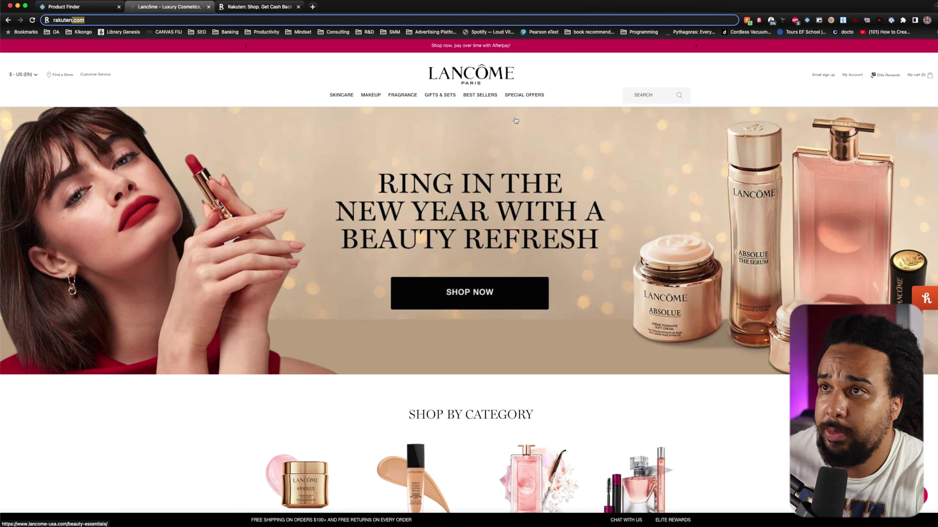
left_click(198, 89)
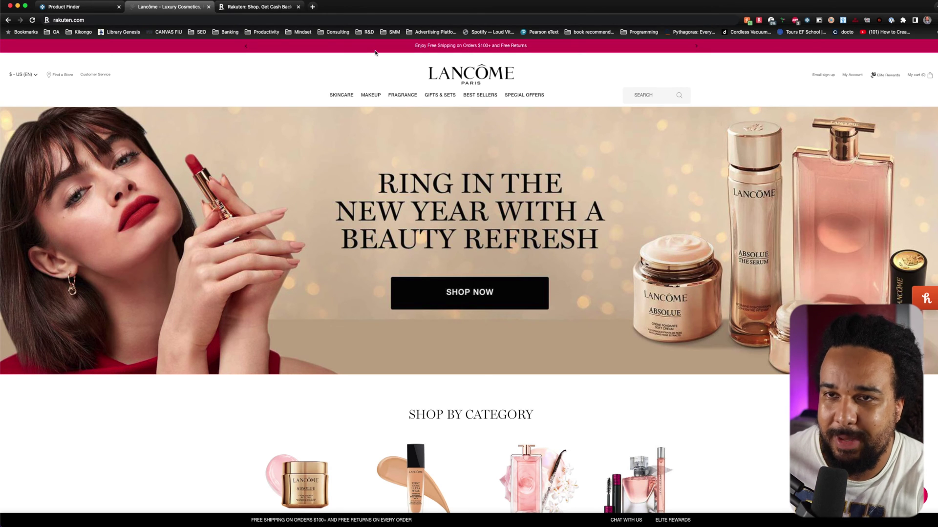
Return to the Product Finder and scroll up to the Title, Brand and more! filters.
left_click(61, 5)
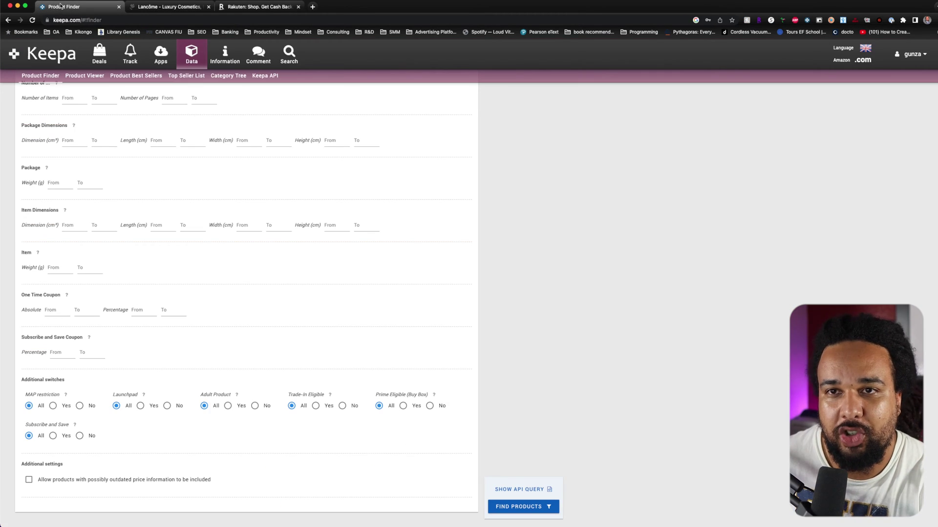
scroll(286, 190, "up", 2)
scroll(287, 183, "up", 1)
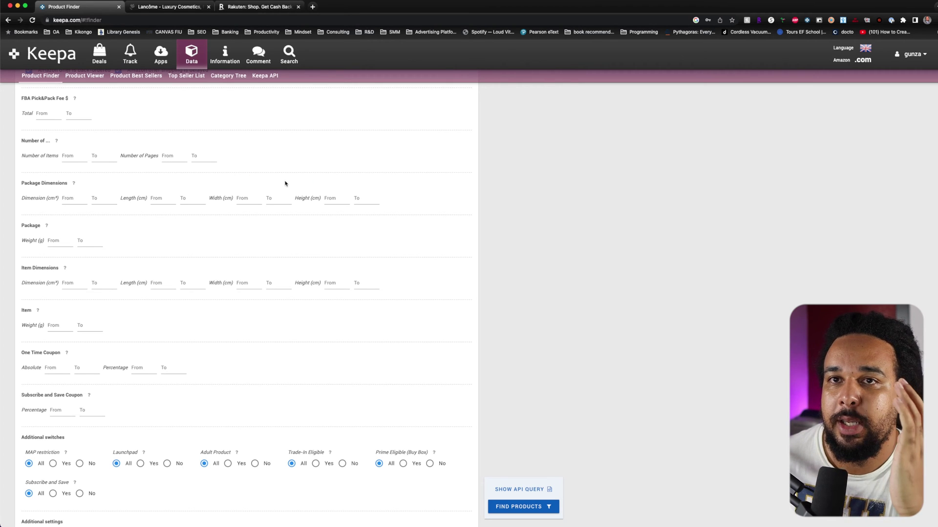
scroll(286, 183, "up", 3)
scroll(285, 184, "up", 3)
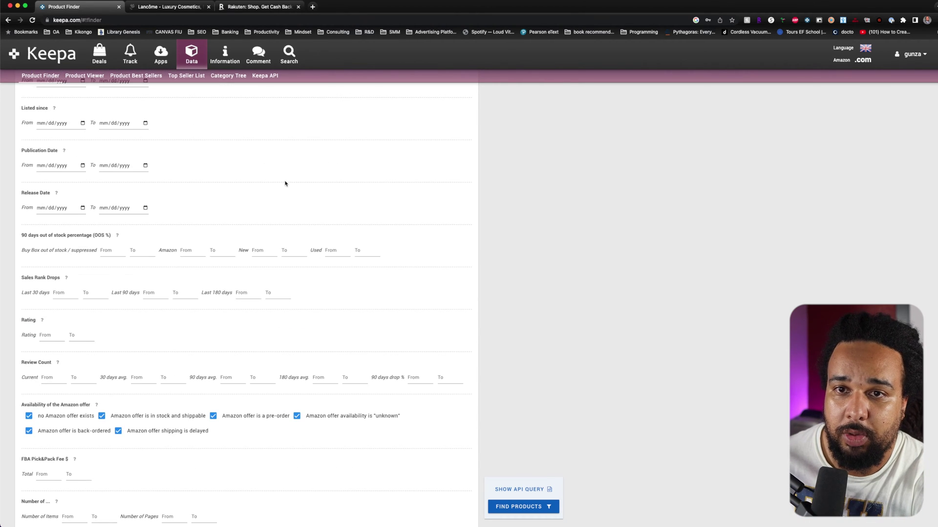
scroll(285, 182, "up", 3)
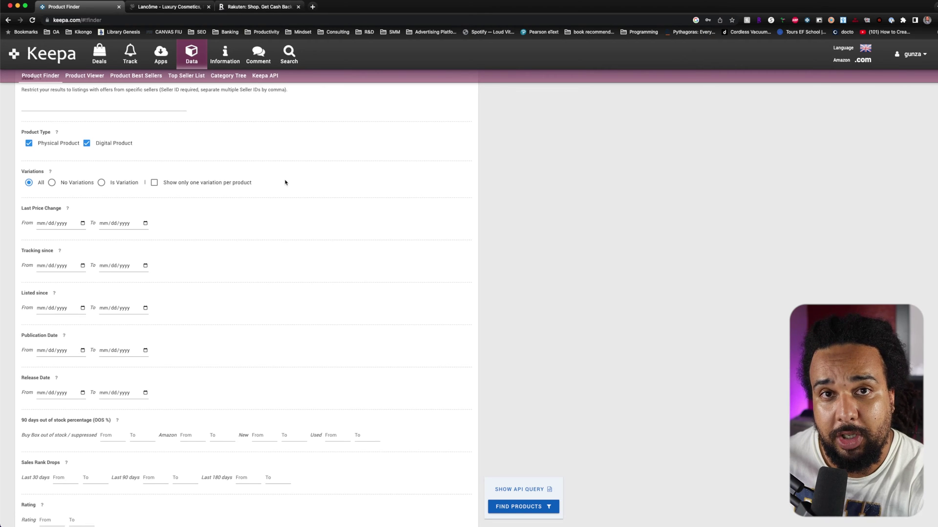
scroll(285, 182, "up", 1)
scroll(285, 182, "up", 3)
scroll(285, 182, "up", 3)
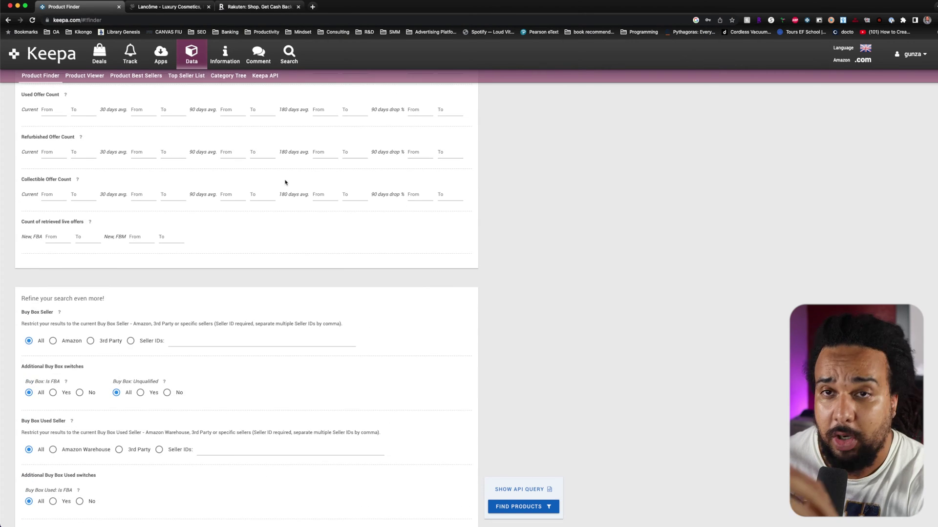
scroll(285, 183, "up", 5)
scroll(285, 182, "up", 3)
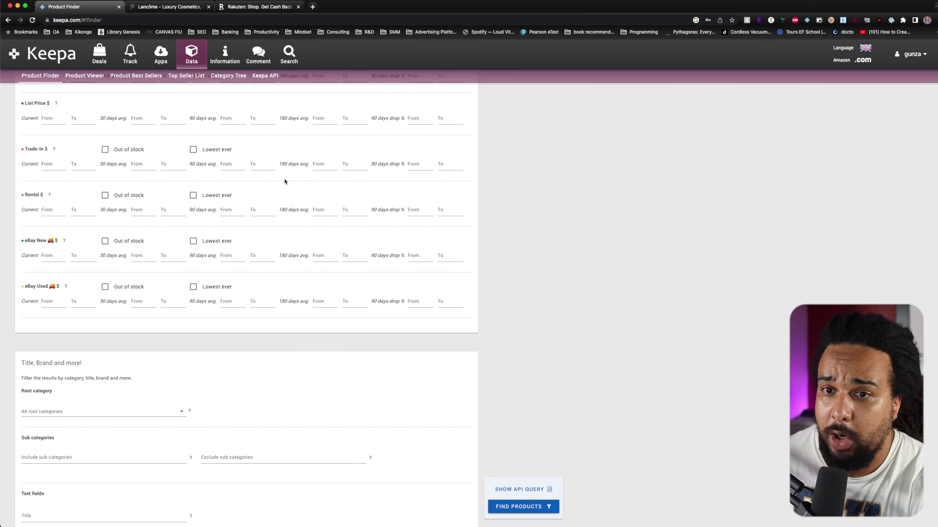
scroll(293, 194, "up", 3)
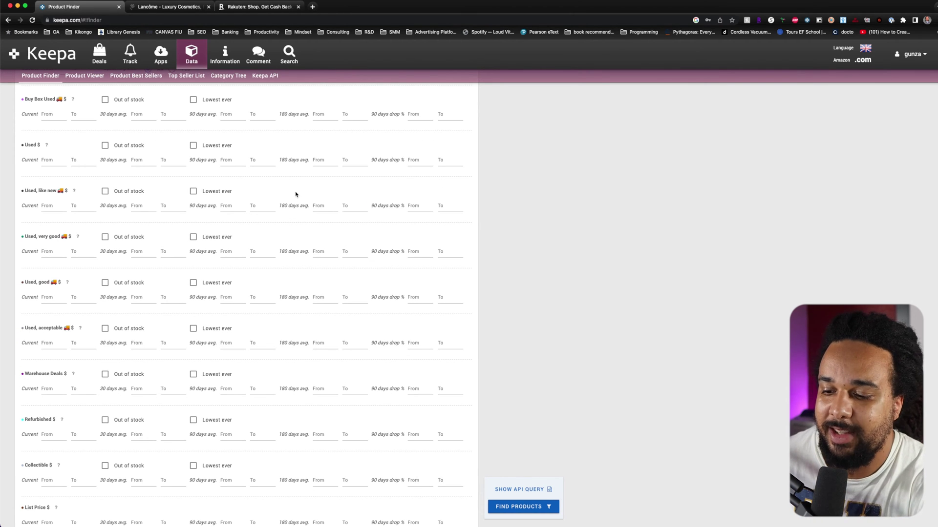
scroll(296, 194, "up", 5)
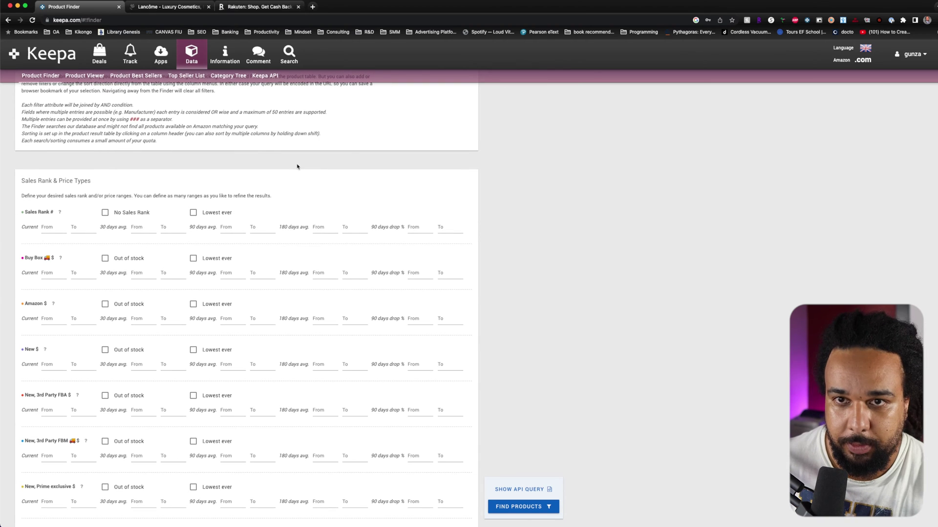
scroll(301, 176, "down", 1)
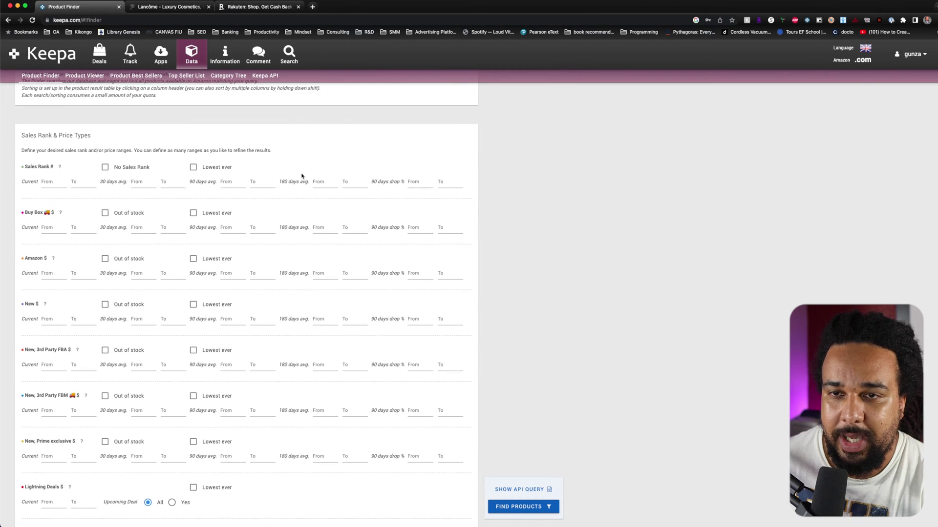
scroll(320, 177, "down", 4)
scroll(342, 197, "up", 5)
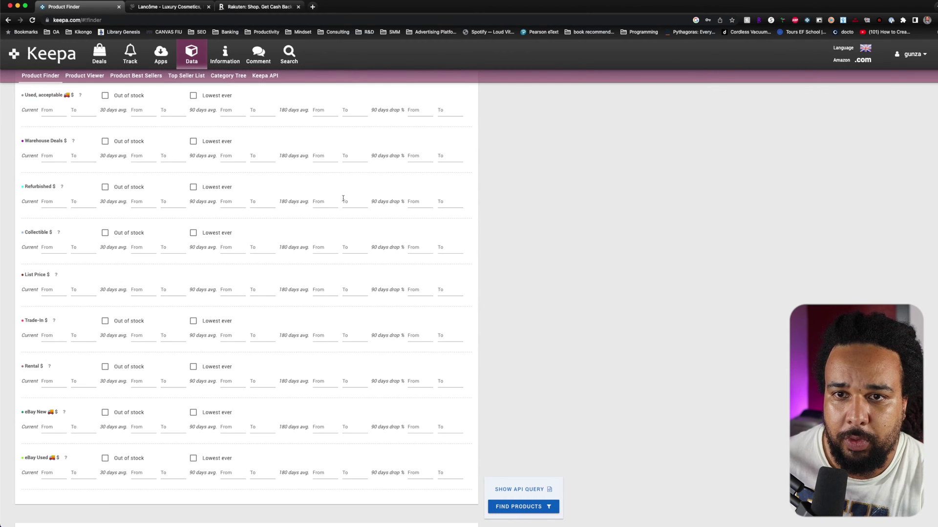
scroll(343, 200, "up", 5)
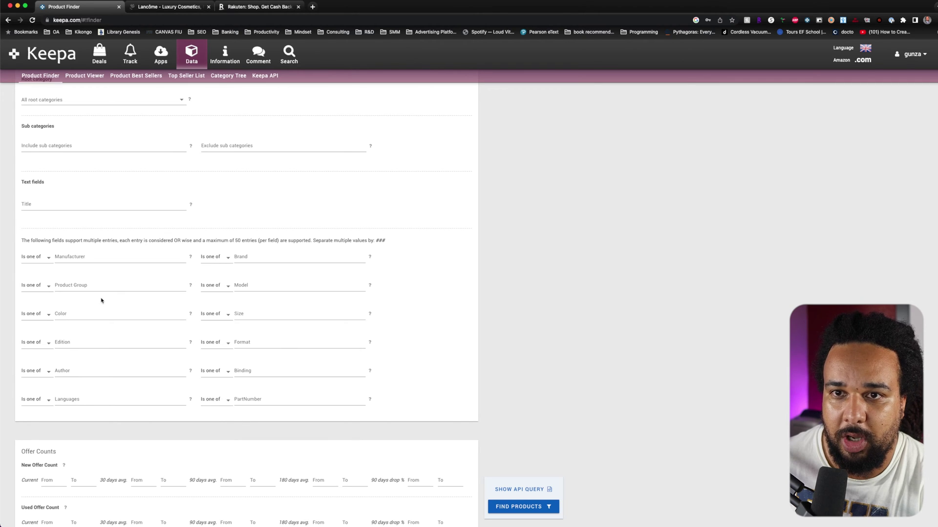
Set the Brand filter to 'lancome paris', matching 4,459 products.
left_click(273, 257)
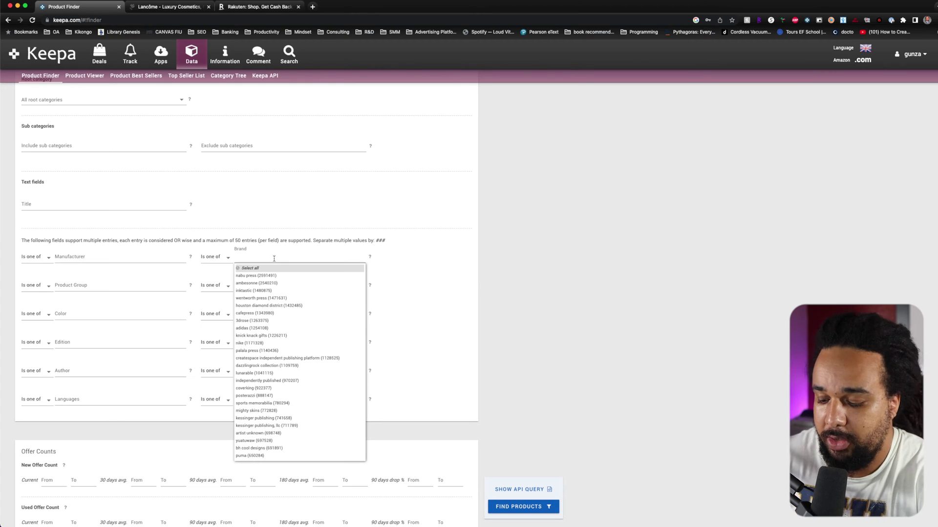
type("lab")
key("BackSpace")
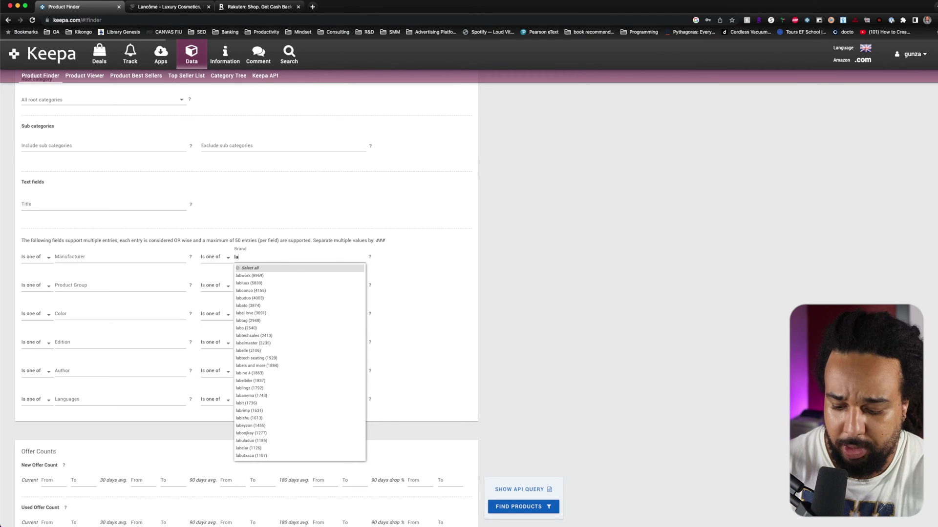
type("ncome")
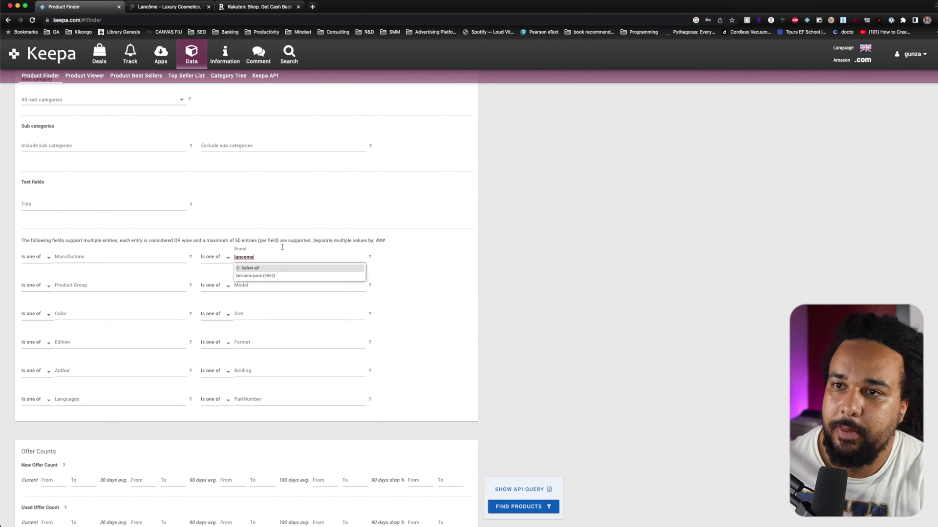
left_click(283, 276)
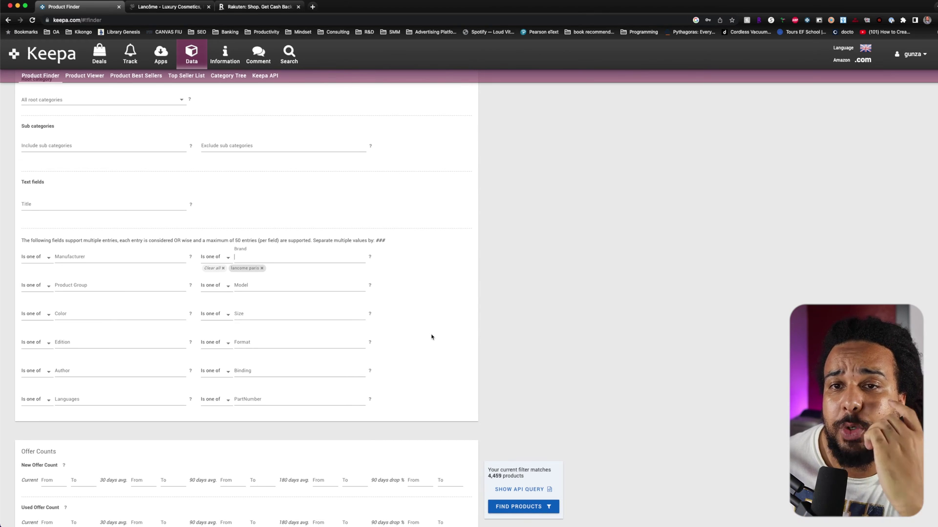
scroll(414, 316, "up", 5)
scroll(415, 320, "up", 5)
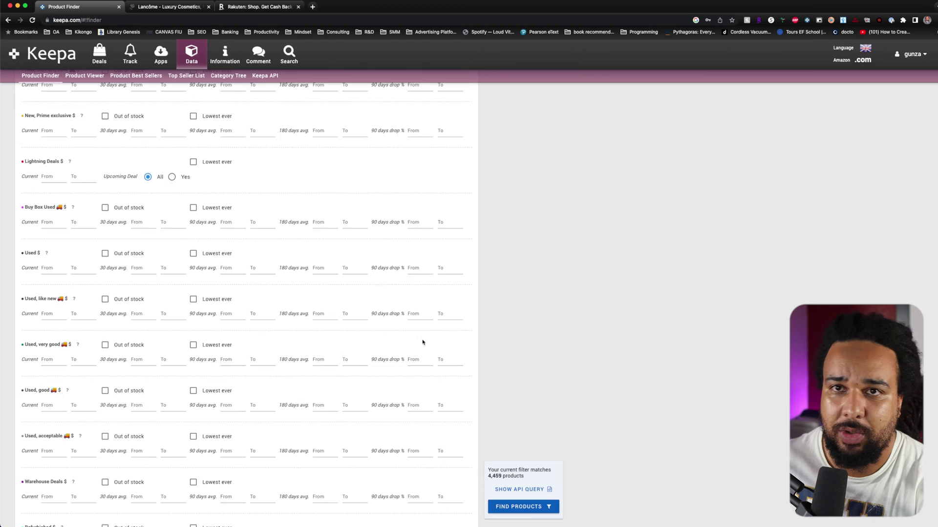
scroll(423, 341, "up", 5)
scroll(429, 320, "up", 5)
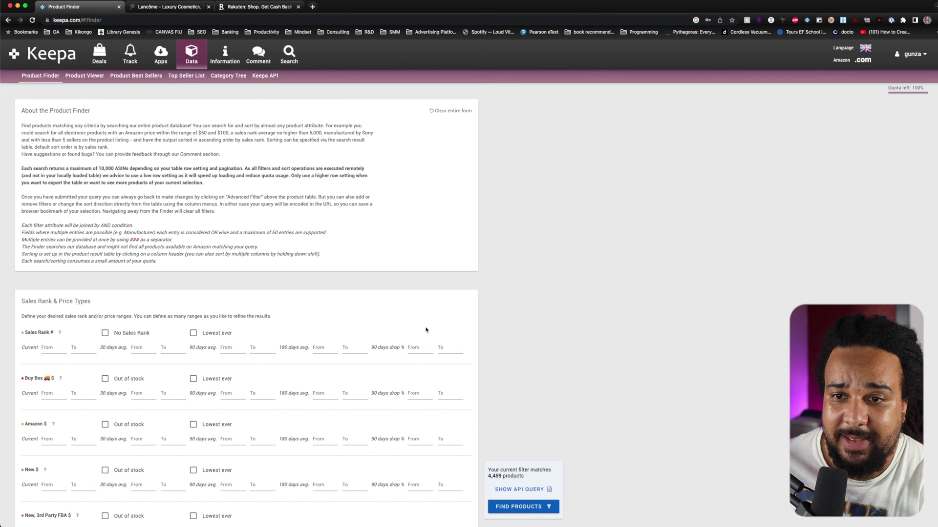
scroll(426, 330, "down", 5)
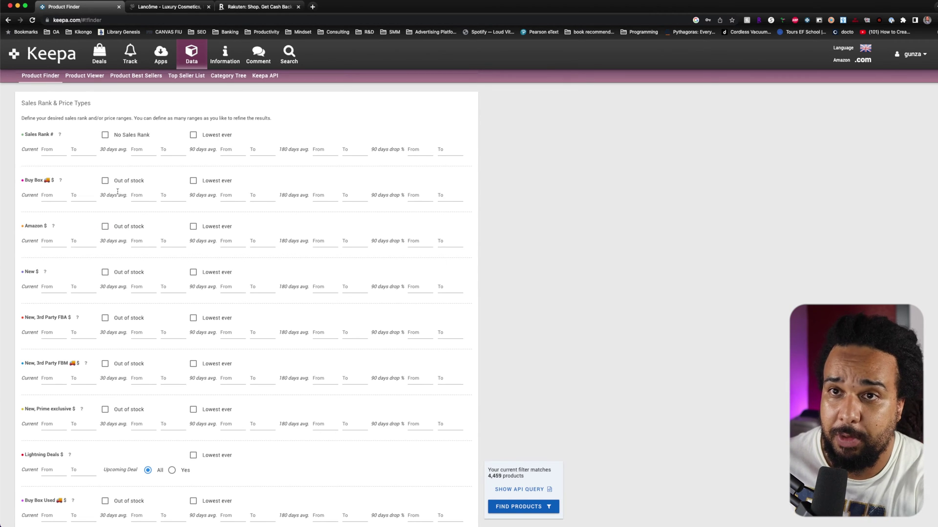
Tick Buy Box 'Out of stock' under Sales Rank & Price Types, leaving 3,099 matches.
left_click(105, 180)
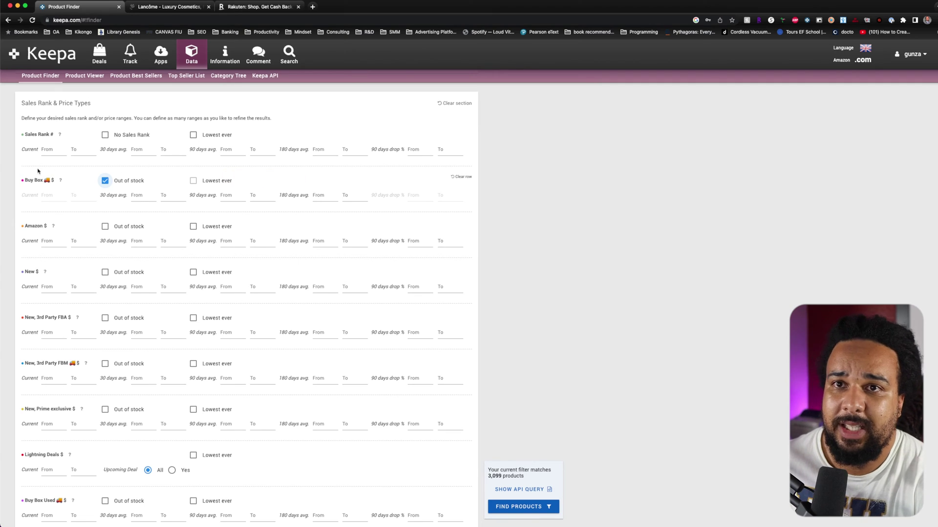
Set the Sales Rank upper limit to 150000, narrowing matches to 136 products.
left_click(84, 151)
type("150000")
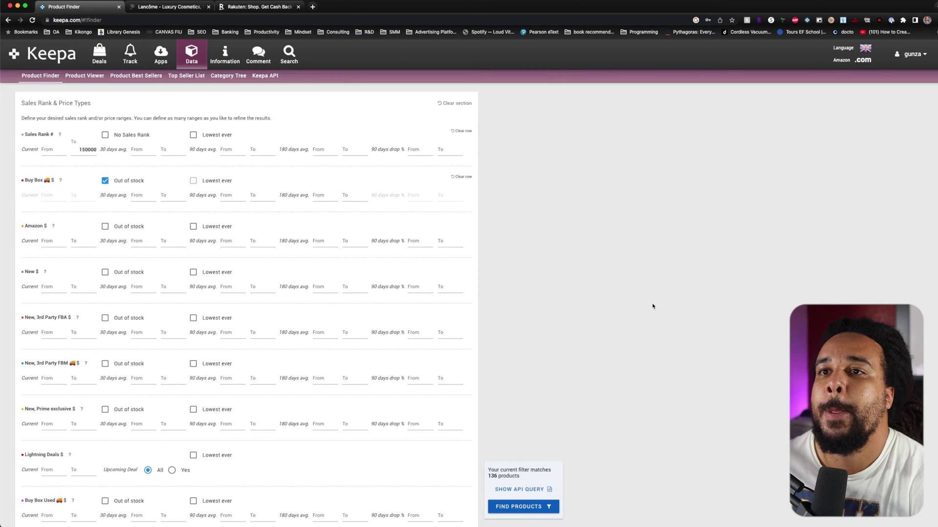
scroll(634, 296, "down", 3)
scroll(615, 293, "down", 2)
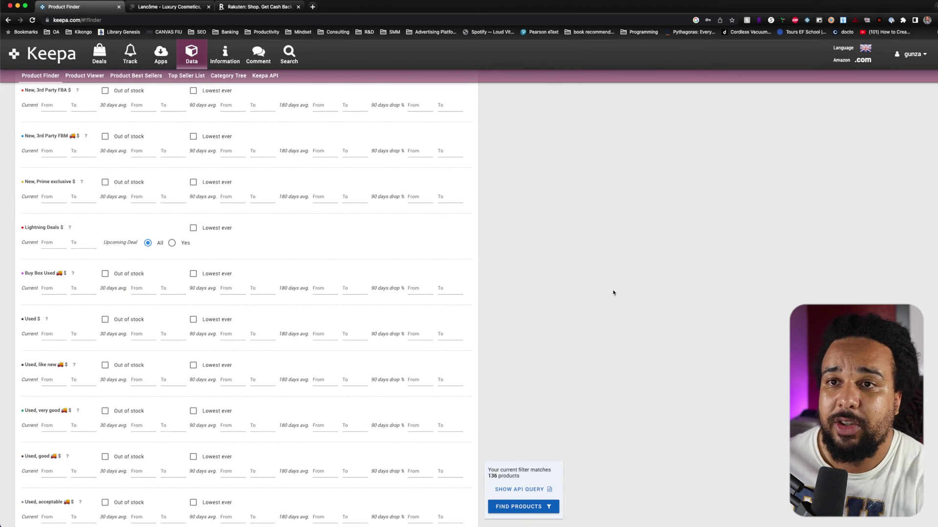
scroll(614, 293, "up", 5)
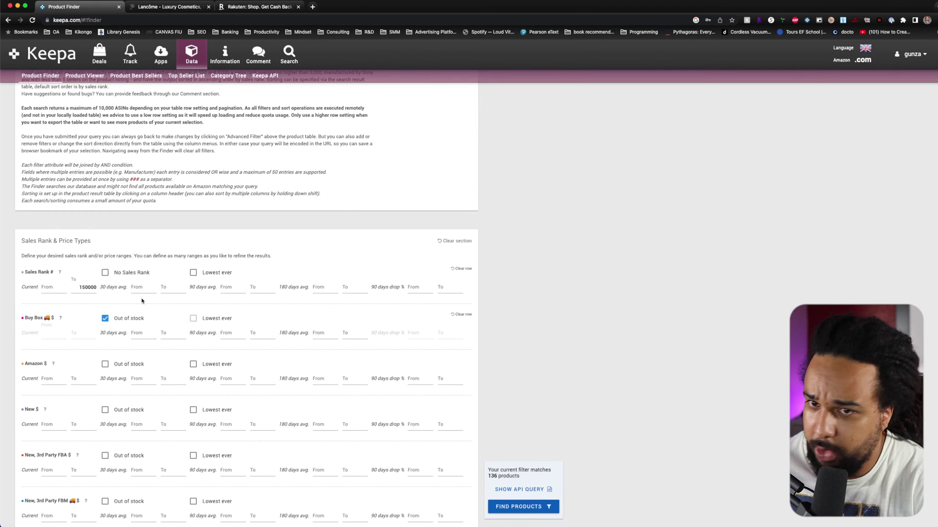
Replace the Buy Box out-of-stock filter with Amazon out of stock and a 20–200 Buy Box price.
left_click(105, 318)
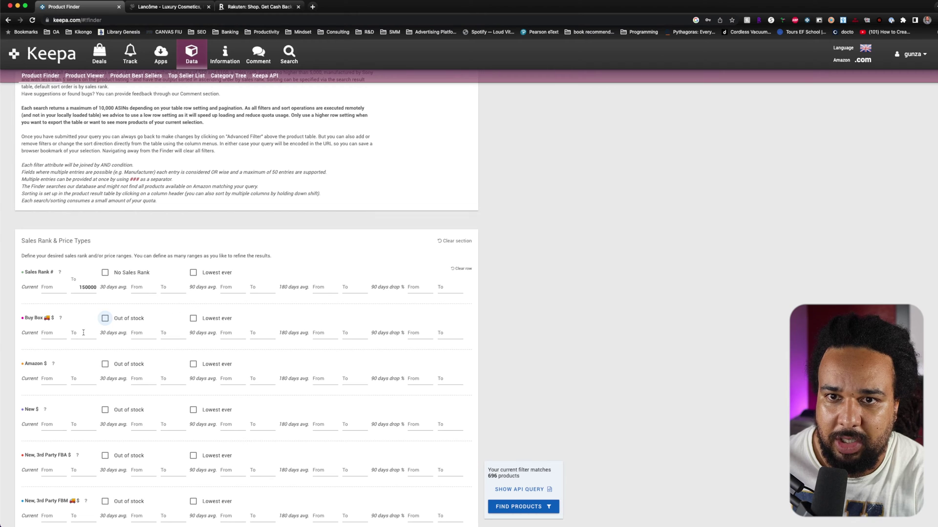
left_click(105, 364)
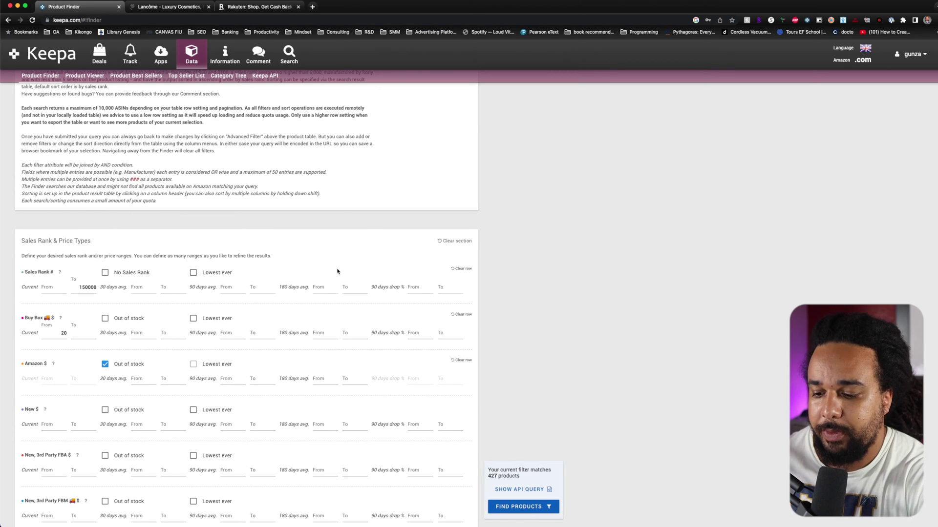
type("200")
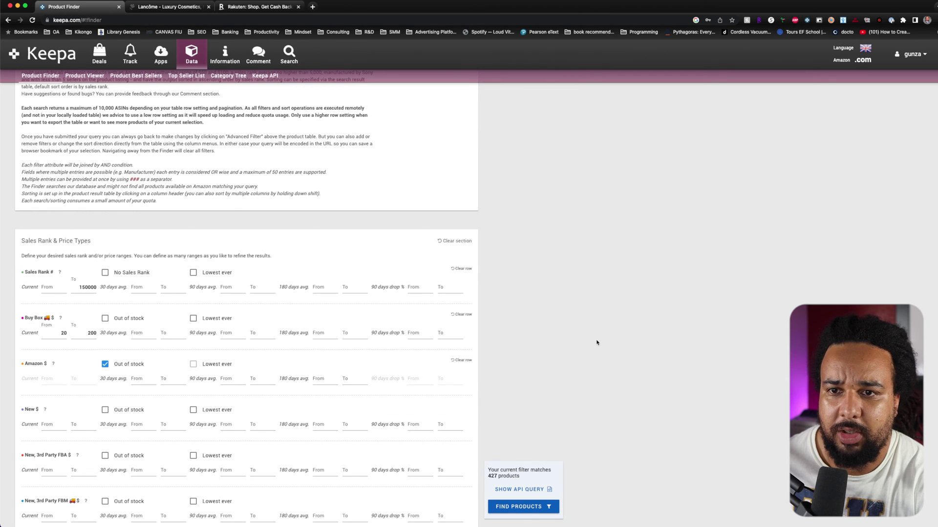
scroll(597, 342, "down", 2)
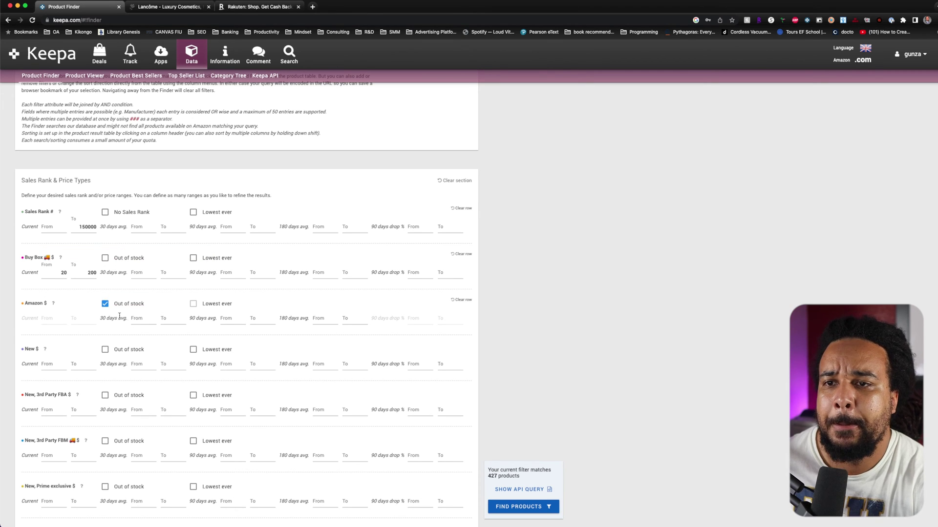
scroll(302, 332, "down", 5)
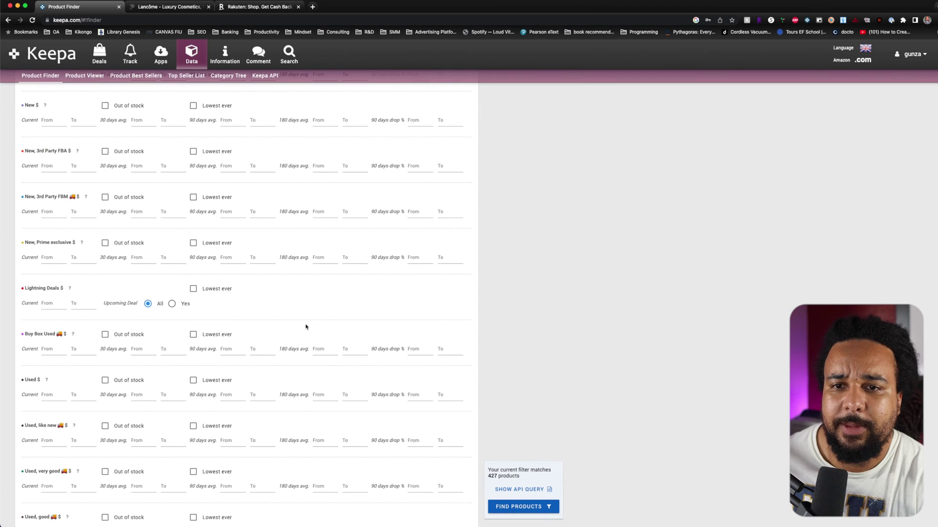
scroll(305, 327, "down", 5)
scroll(306, 327, "down", 5)
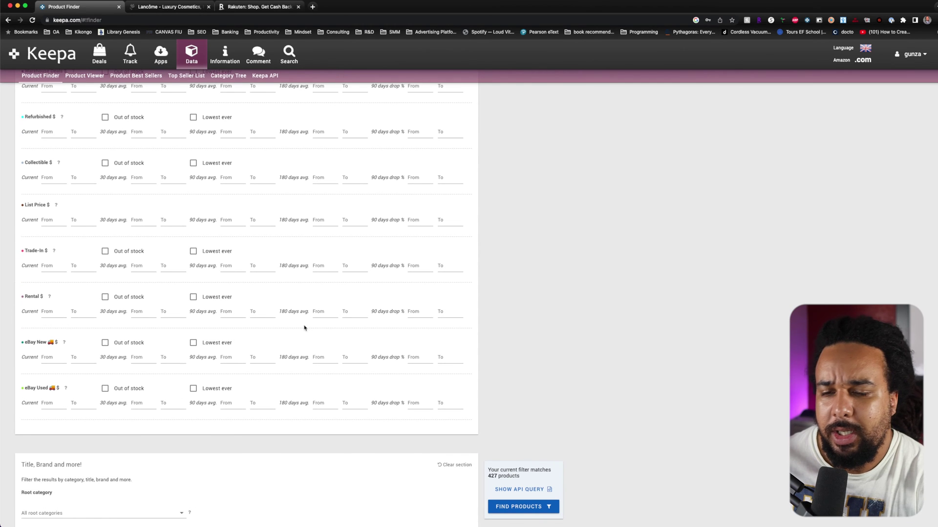
scroll(305, 327, "down", 6)
scroll(297, 325, "down", 6)
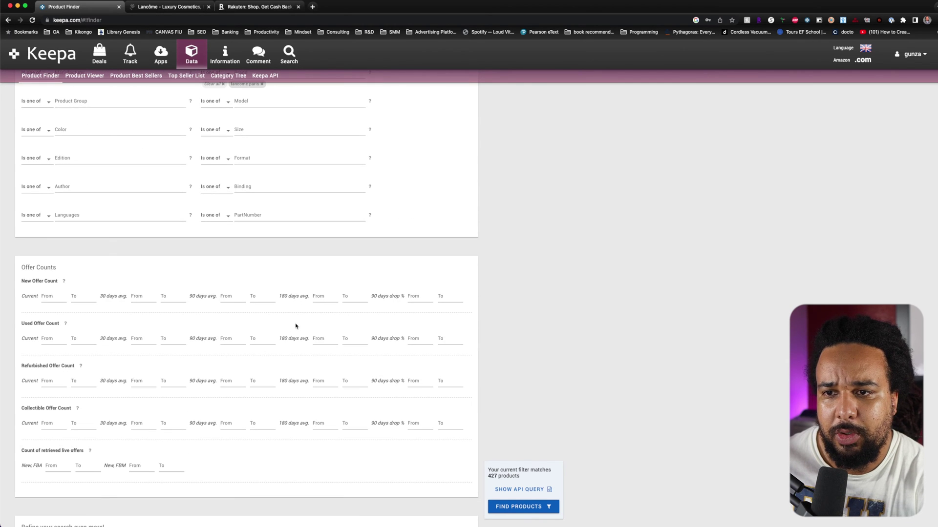
scroll(296, 326, "down", 6)
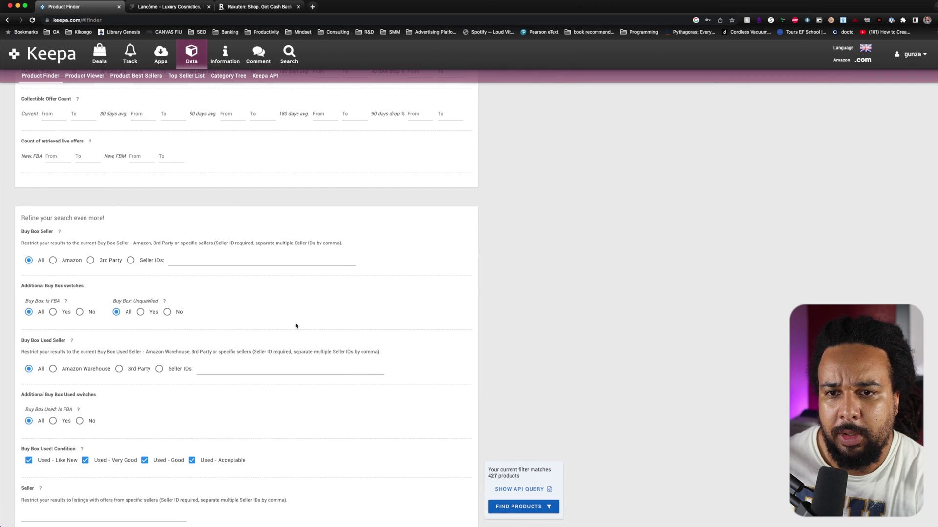
scroll(295, 325, "up", 7)
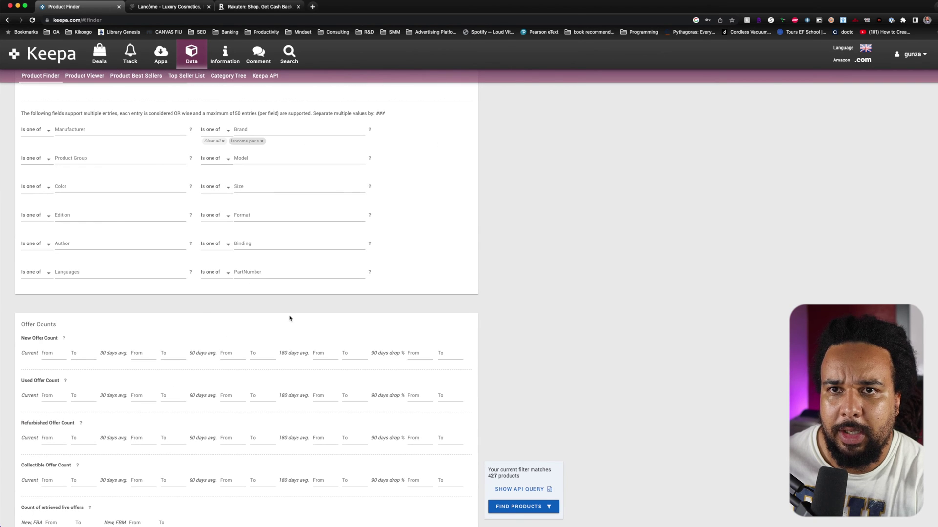
Set New Offer Count from 0 to 10, leaving 280 matching products.
left_click(57, 350)
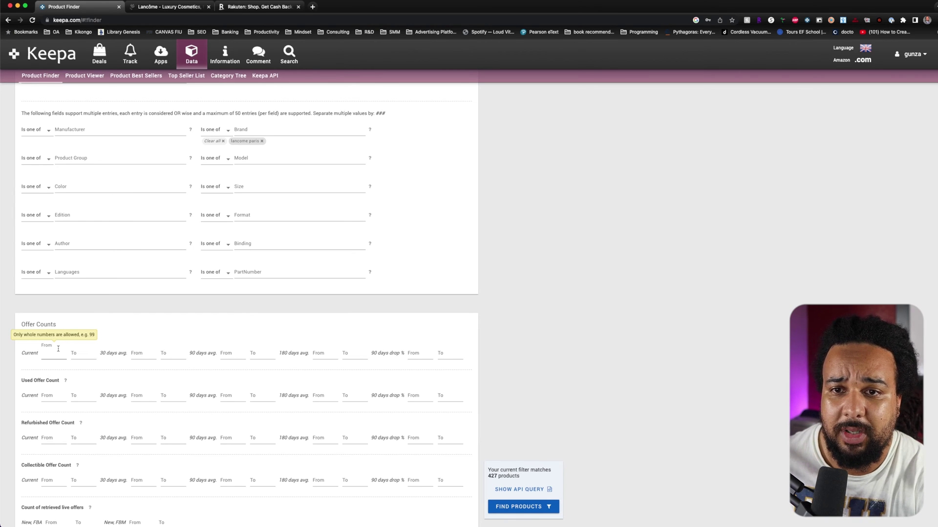
left_click(86, 351)
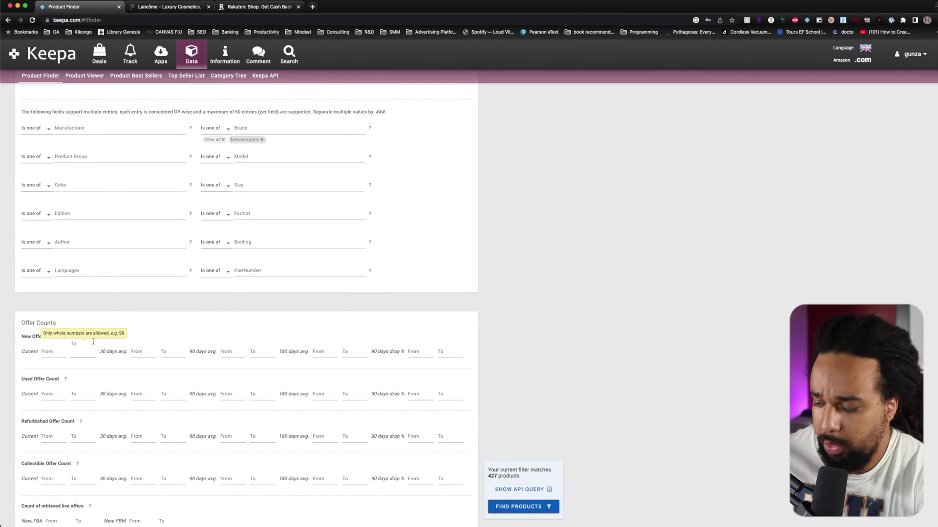
type("10")
left_click(545, 327)
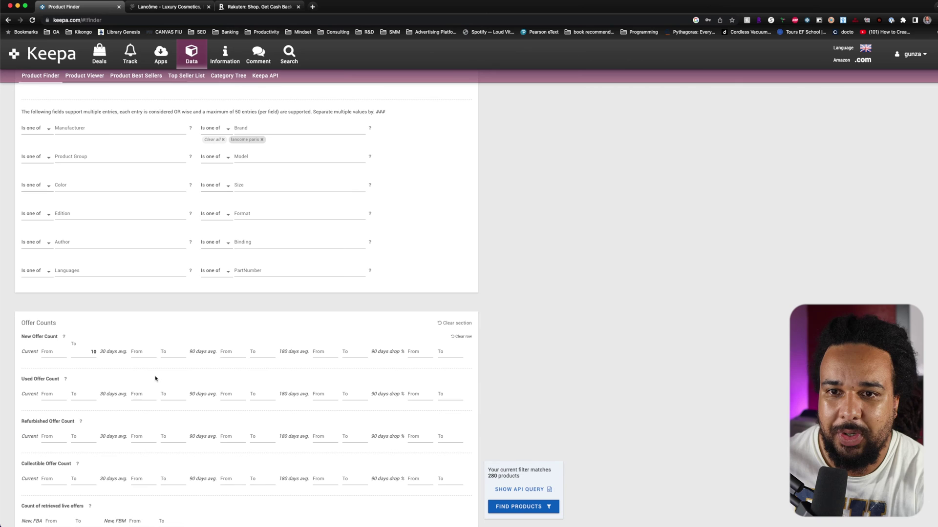
left_click(53, 352)
type("0")
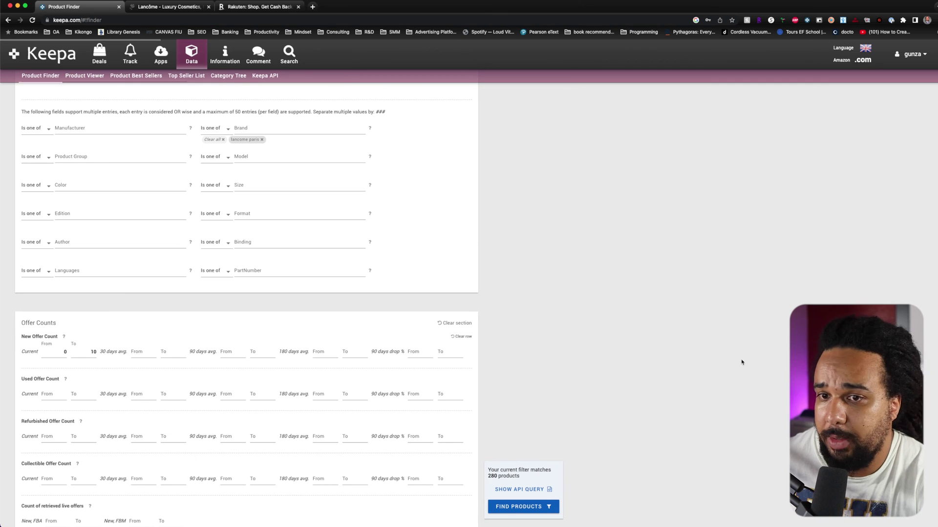
scroll(568, 323, "down", 3)
scroll(563, 324, "down", 3)
scroll(563, 324, "down", 3)
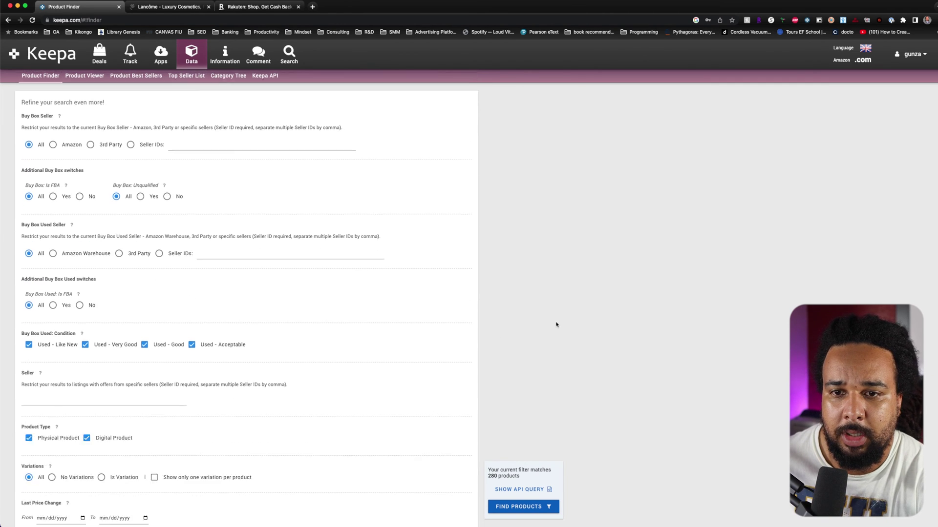
scroll(556, 325, "down", 5)
scroll(556, 324, "down", 3)
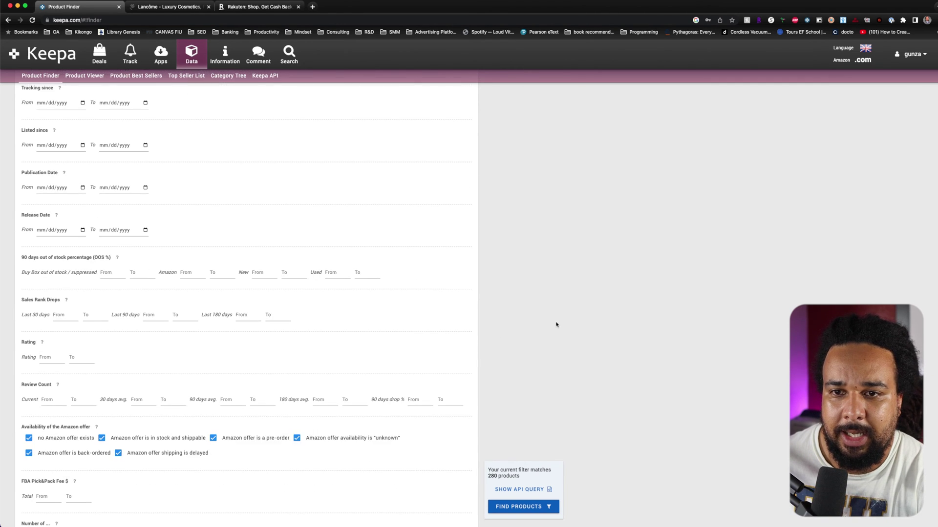
Run Find Products to list the 280 matches, then show the Lancôme tab.
left_click(524, 507)
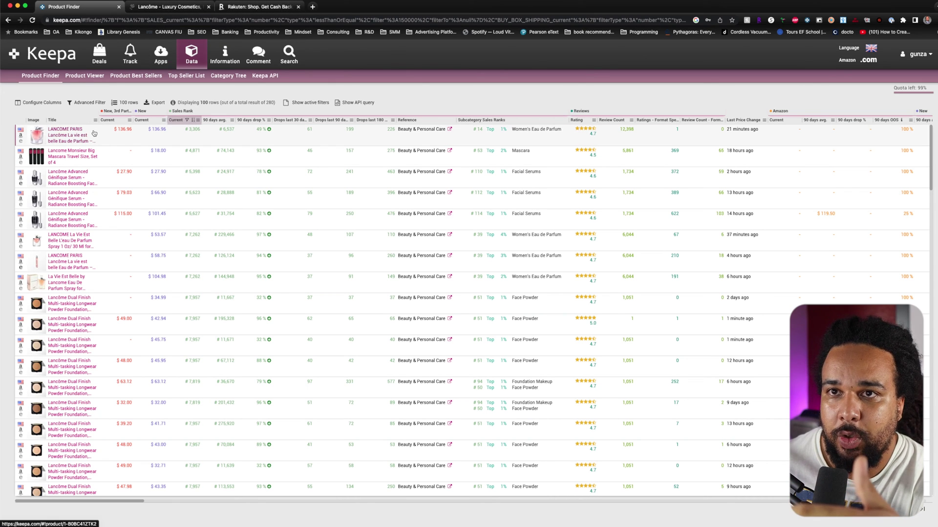
left_click(169, 6)
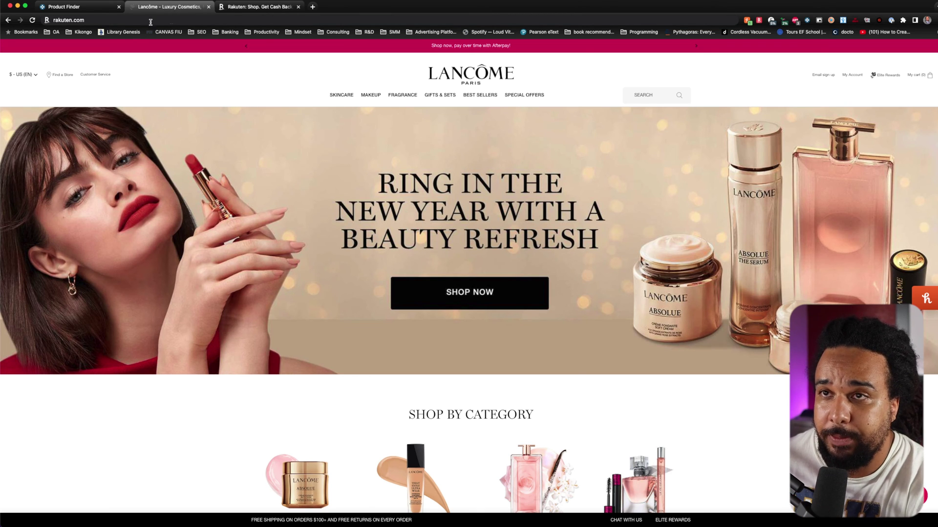
Open the top result's Keepa price history, then its $137.09 Amazon listing.
left_click(73, 7)
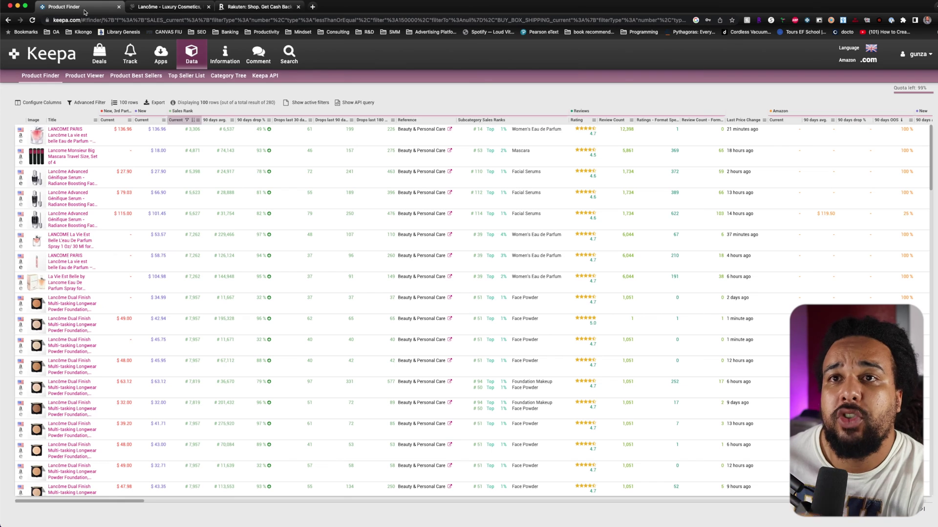
left_click(69, 136)
left_click(183, 6)
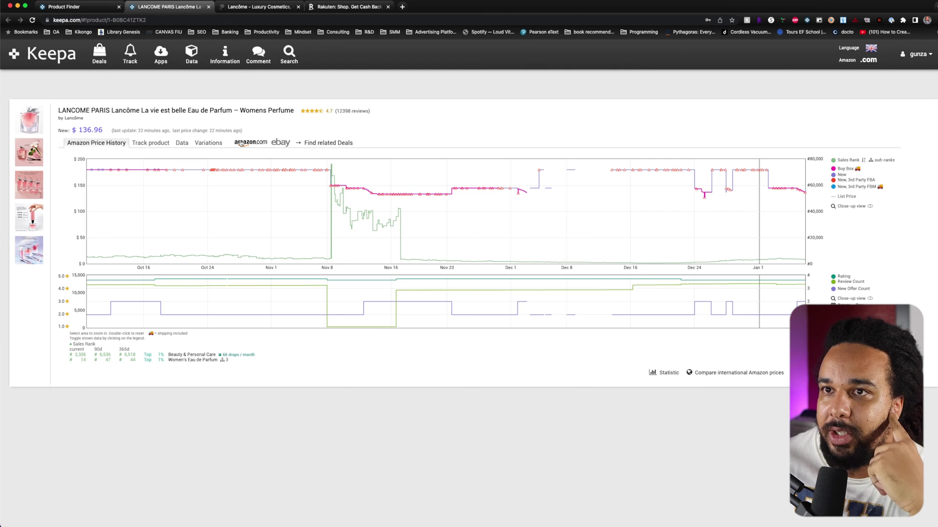
left_click(243, 143)
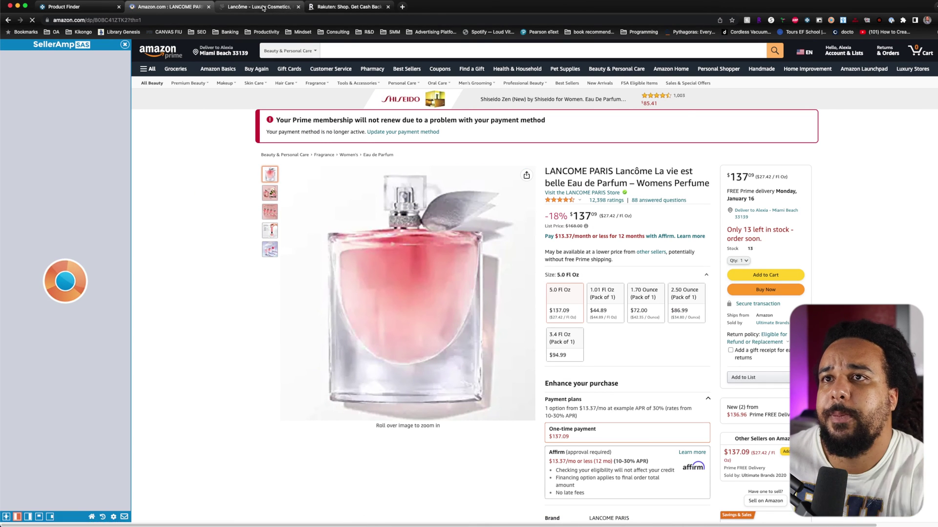
Search Lancôme's site for 'la vie est belle' and compare its results against the Amazon listing.
left_click(257, 7)
left_click(655, 96)
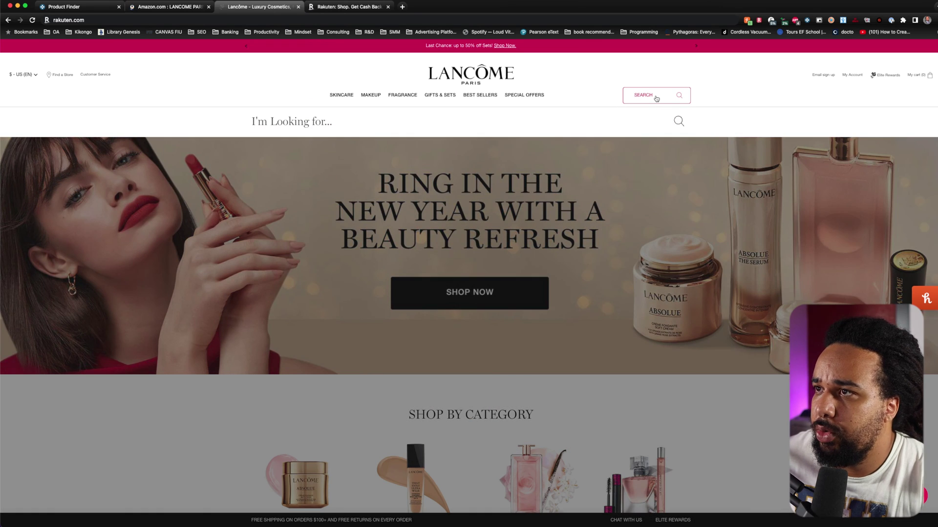
type("la vie")
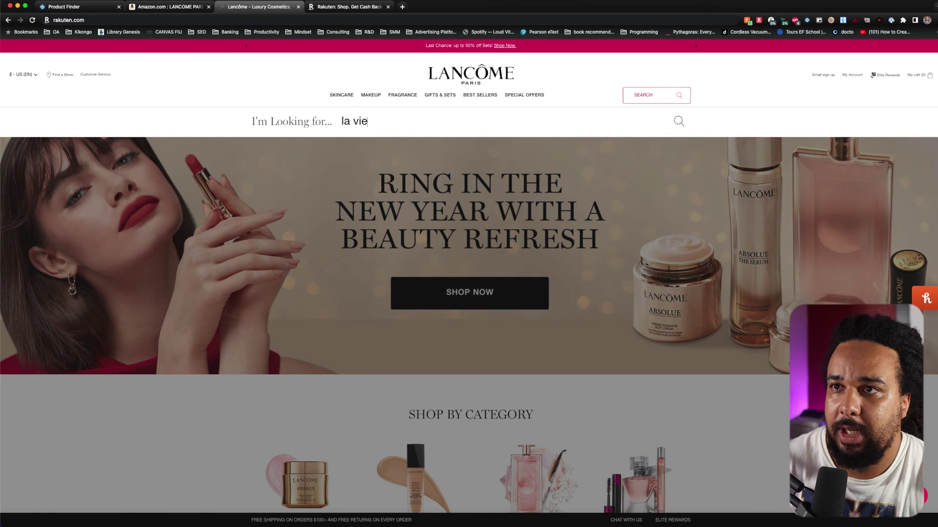
type(" est belle")
key("Return")
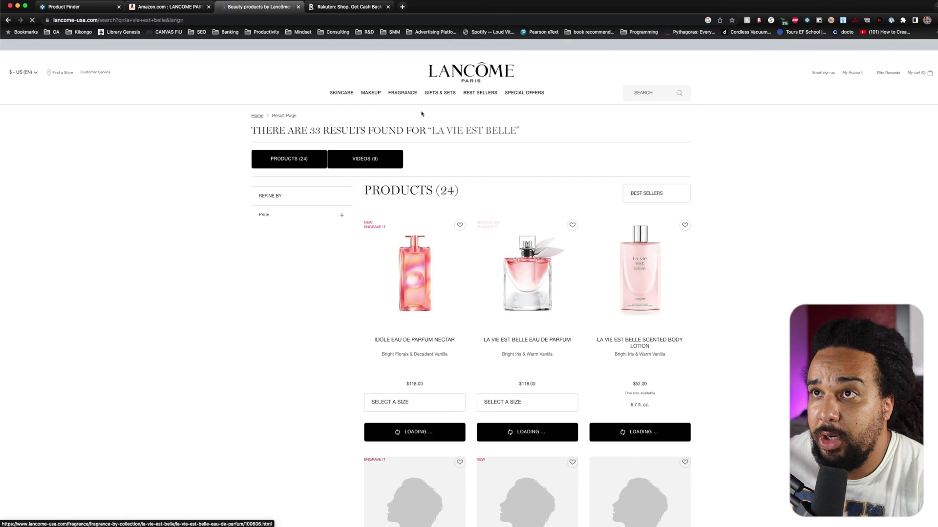
left_click(156, 6)
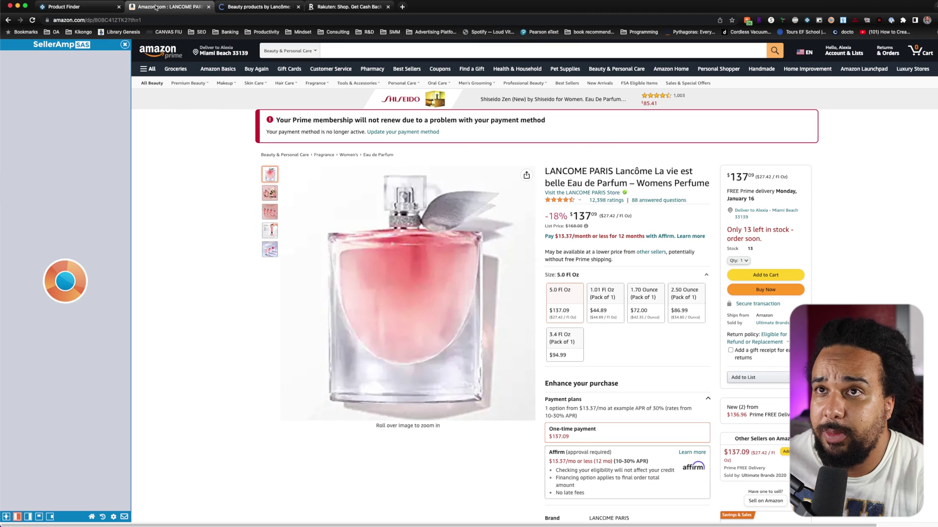
left_click(257, 7)
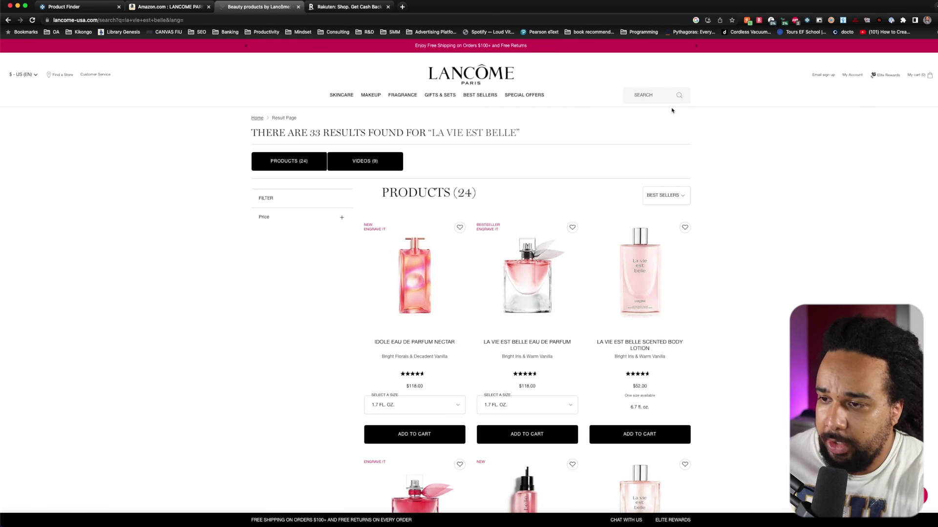
scroll(831, 187, "down", 3)
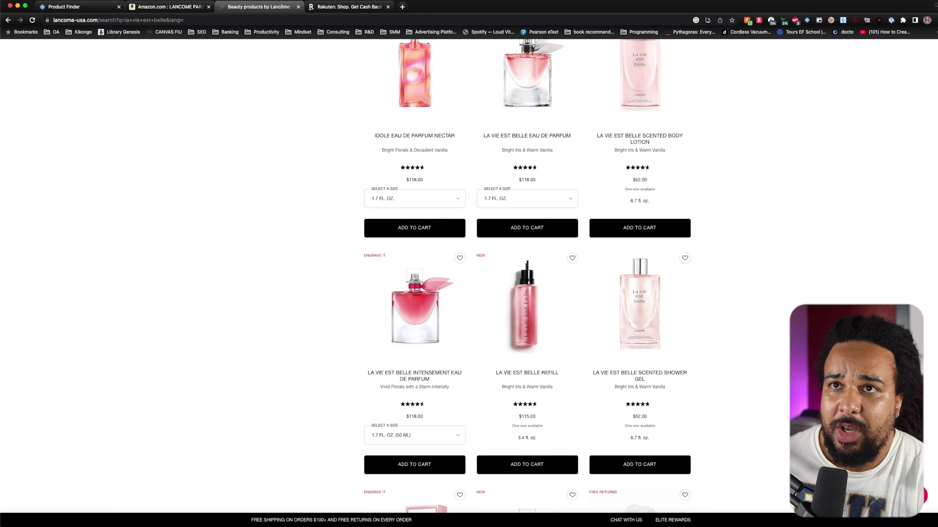
Go back to Keepa's Product Finder table listing 100 of 280 Lancôme products.
left_click(86, 8)
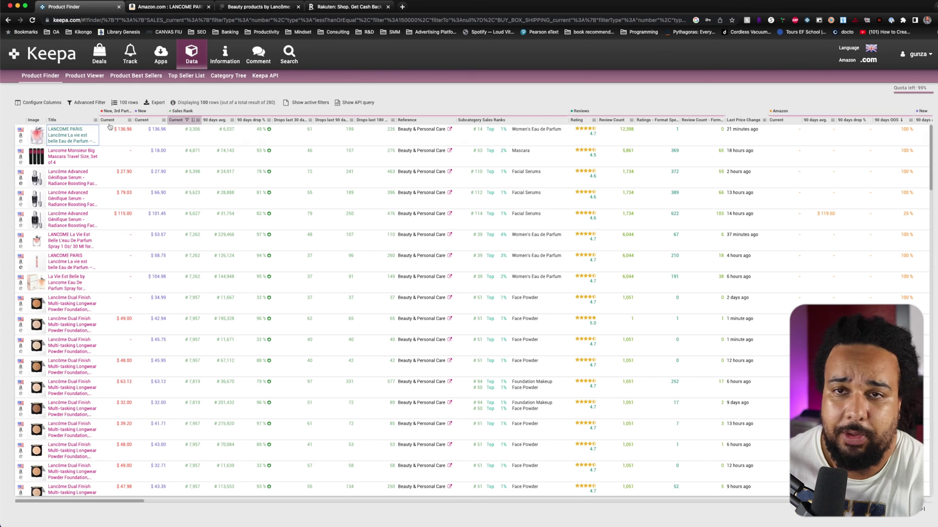
scroll(196, 205, "down", 10)
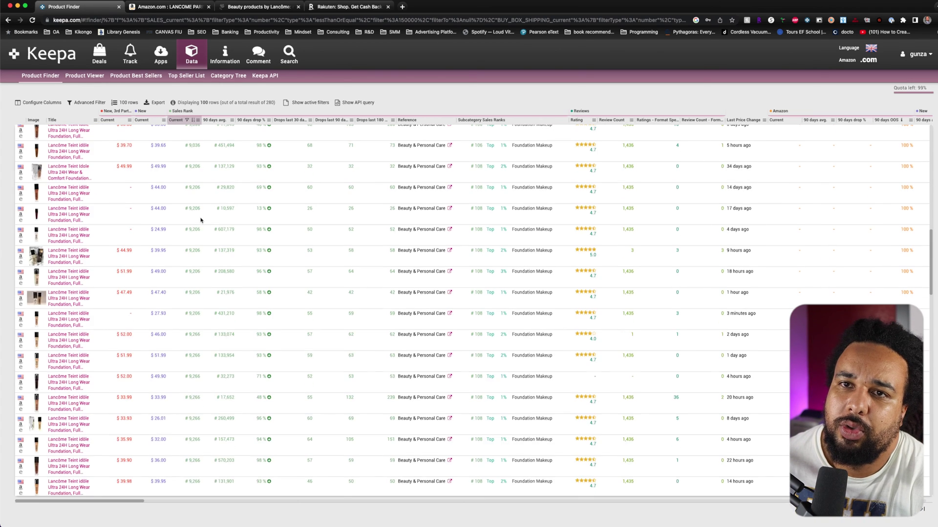
scroll(200, 220, "up", 10)
scroll(200, 221, "up", 10)
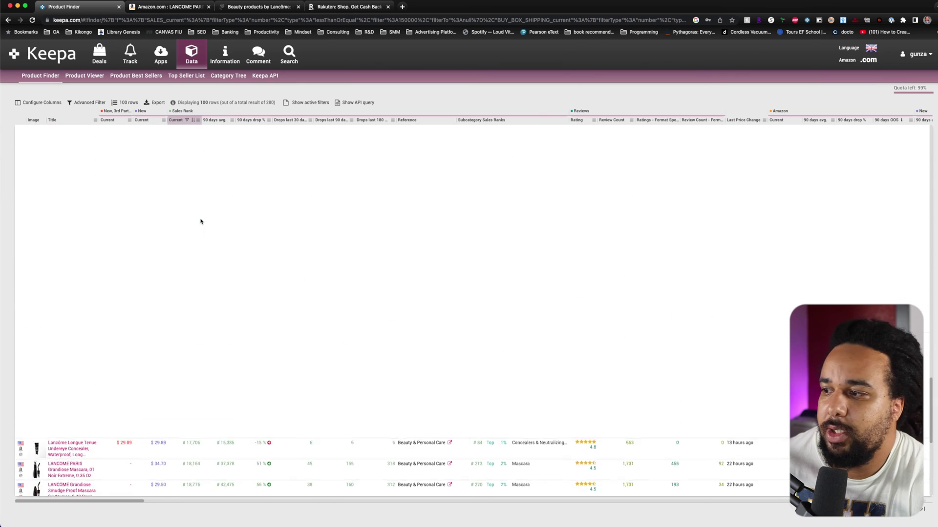